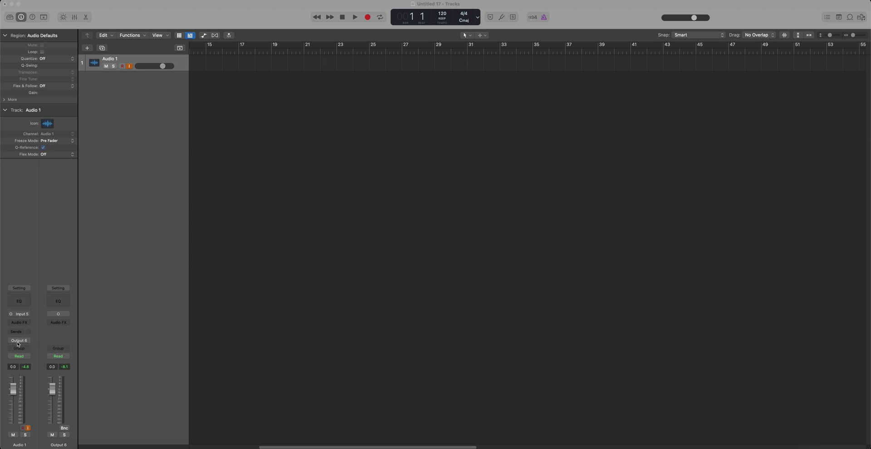
Insert a mono Pro-R reverb as an audio effect on the Audio 1 channel
click(28, 325)
click(66, 339)
click(25, 323)
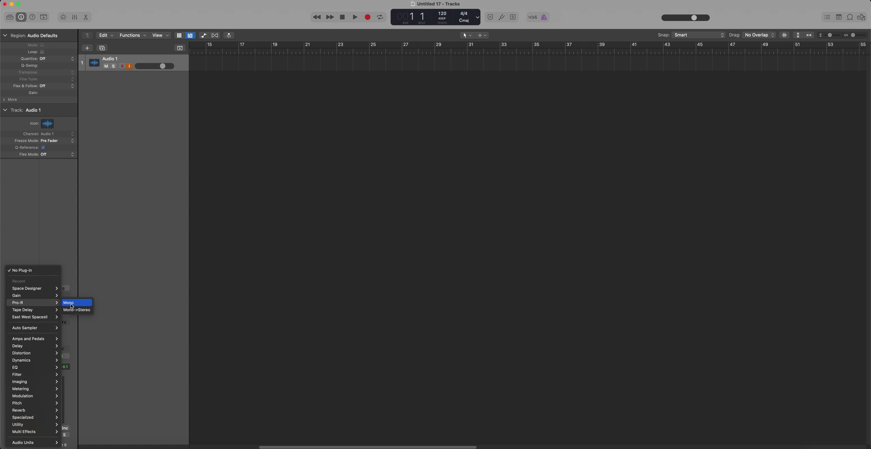
click(70, 304)
Load the EDM SuperSaw Anthem Hall A preset from the Large category, adjust the reverb's Mix amount and close the plug-in window
click(476, 129)
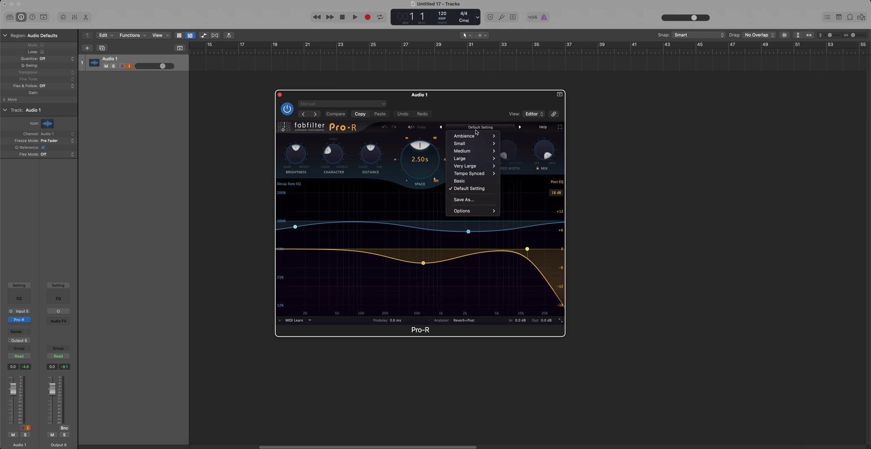
mouse_move(484, 158)
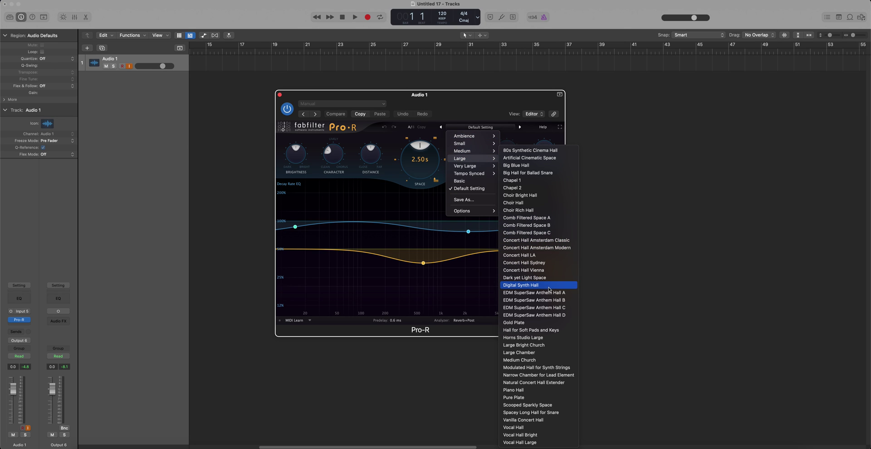
click(550, 294)
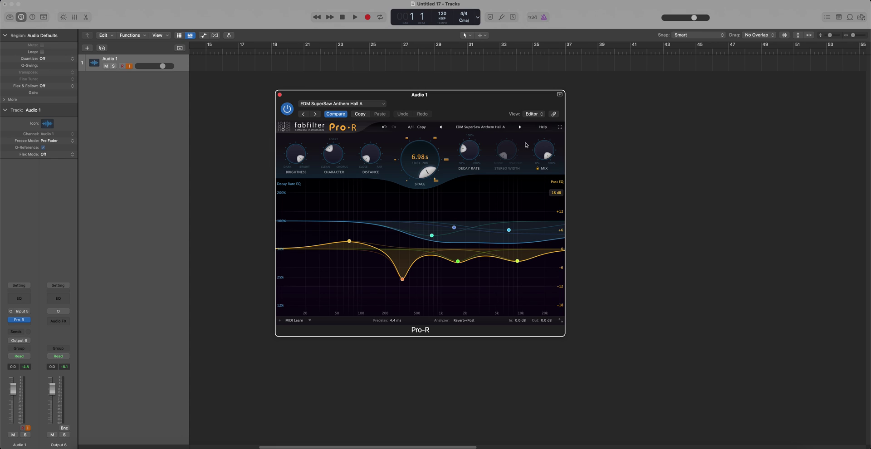
mouse_move(541, 147)
drag(542, 151, 553, 208)
click(279, 94)
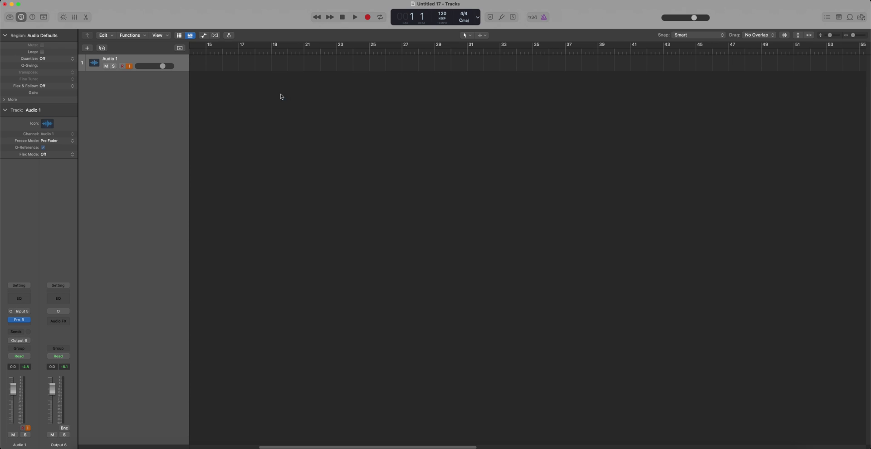
Add a mono Gain utility after Pro-R on Audio 1, lower its gain to about -25.4 dB and close its window
click(25, 325)
mouse_move(47, 375)
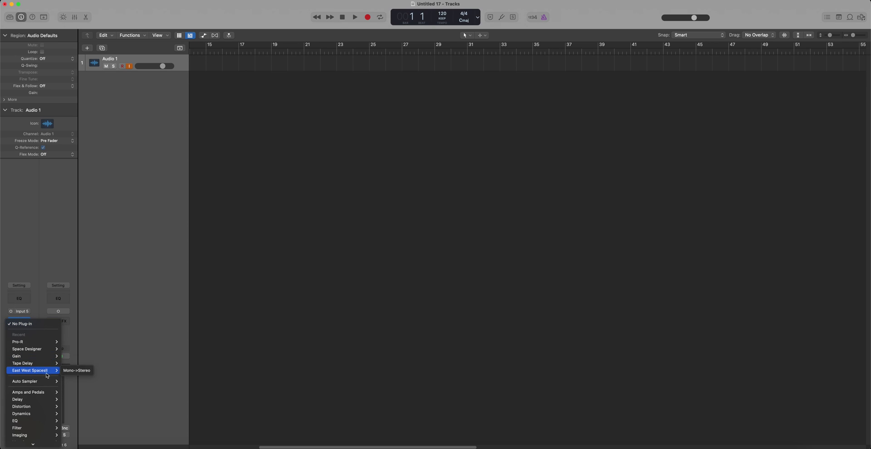
mouse_move(41, 425)
mouse_move(74, 427)
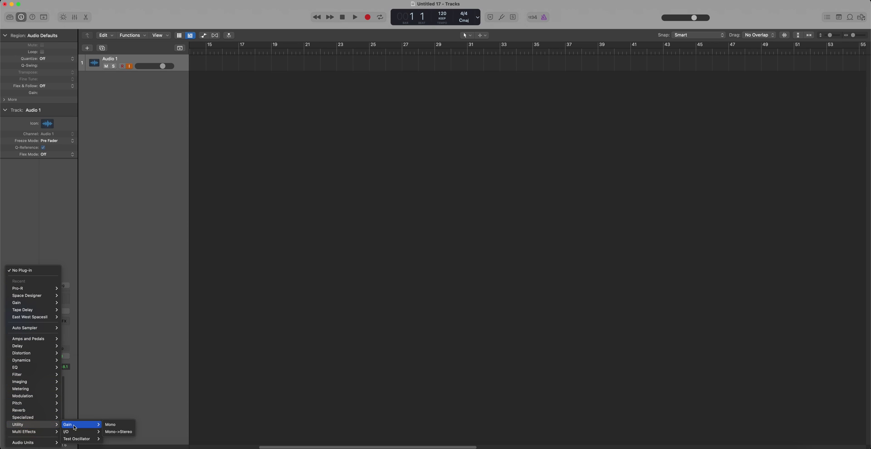
click(111, 424)
drag(312, 153, 314, 173)
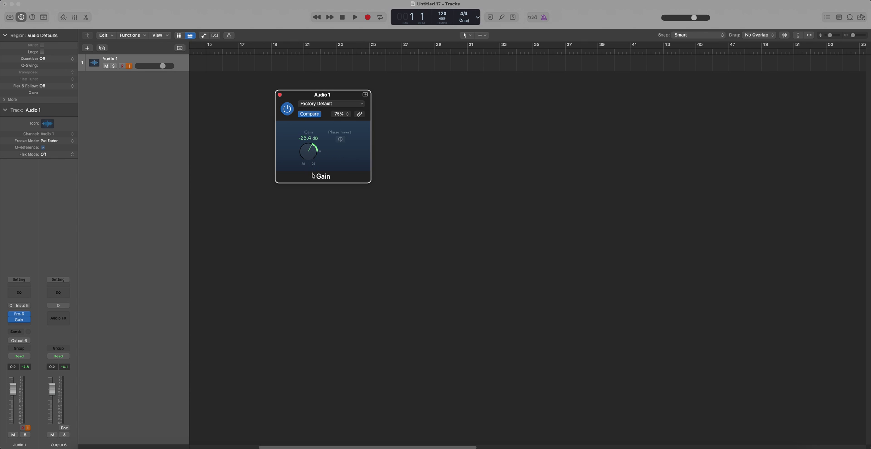
click(280, 96)
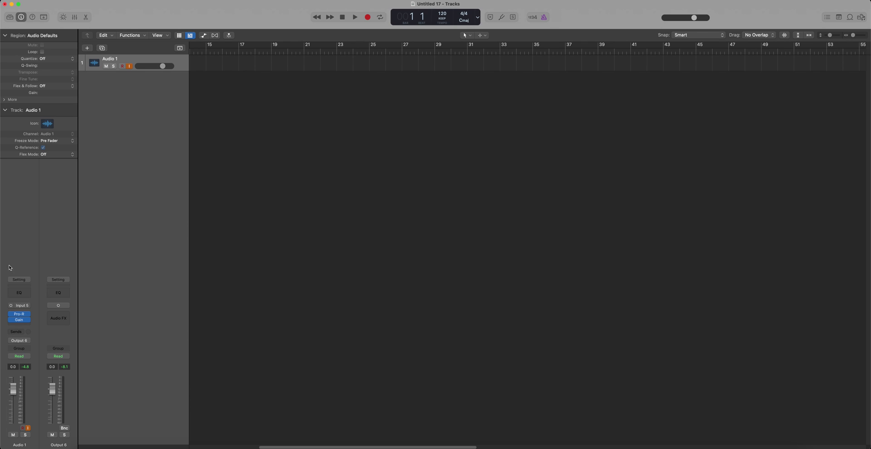
Insert Space Designer after Gain on Audio 1 and switch it to Sampled IR mode without loading an impulse response file
click(25, 328)
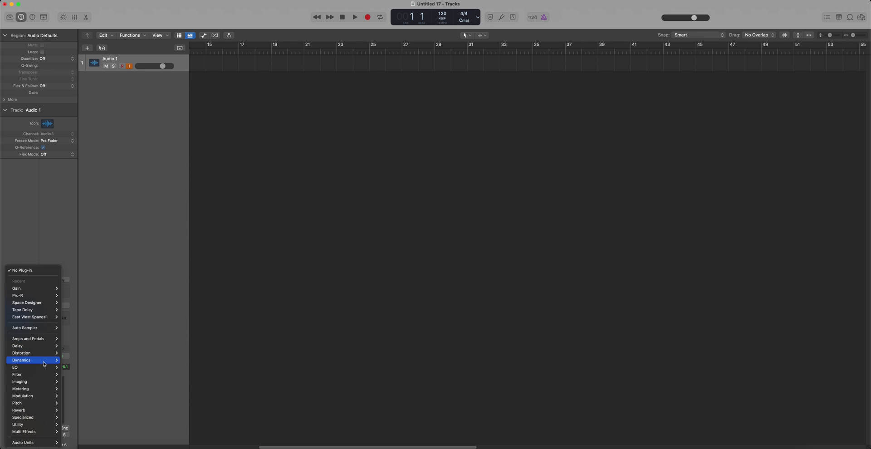
click(73, 305)
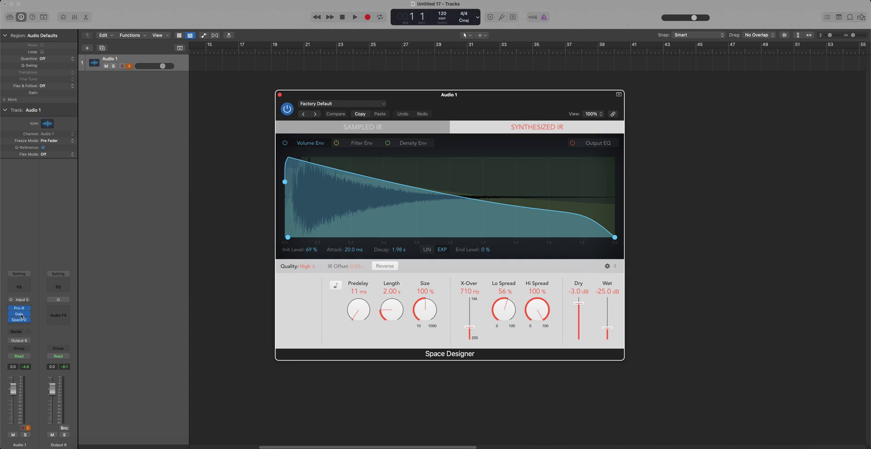
mouse_move(20, 317)
click(399, 131)
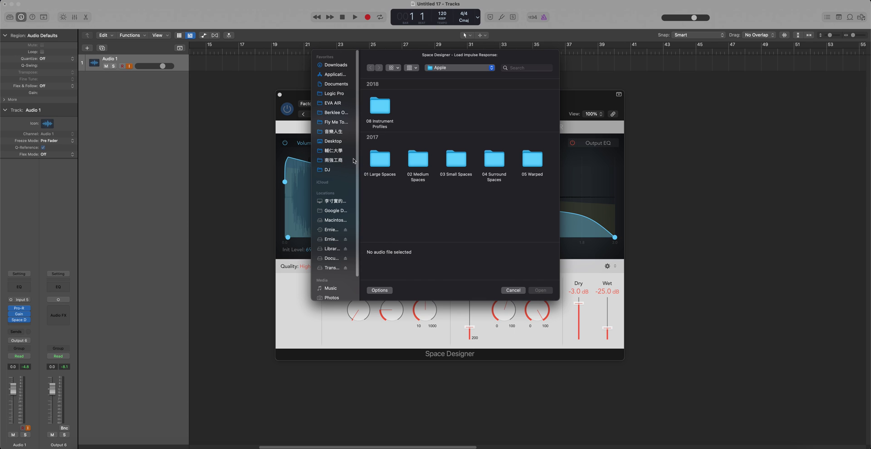
click(513, 290)
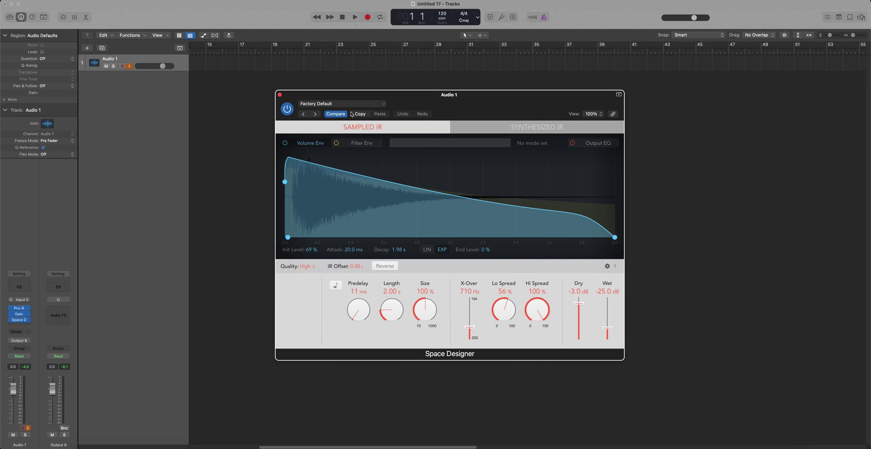
Load the 0.3s Micro Plate preset from Small Spaces, Plate Reverbs in Space Designer
click(352, 104)
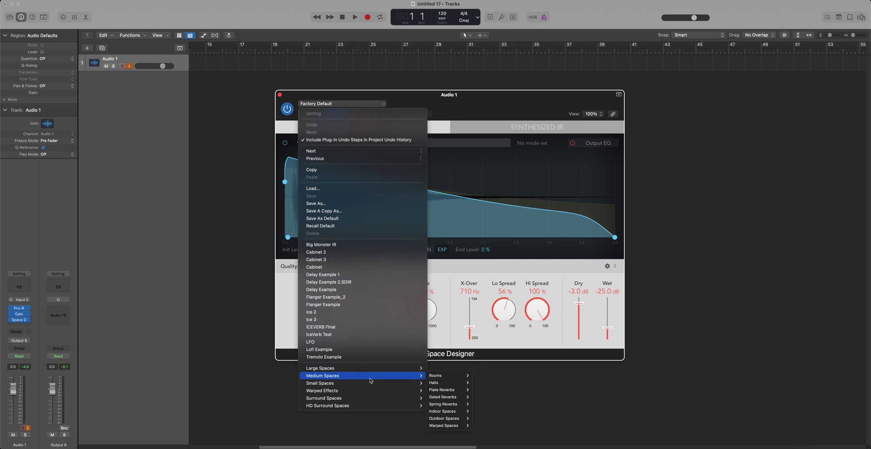
mouse_move(373, 384)
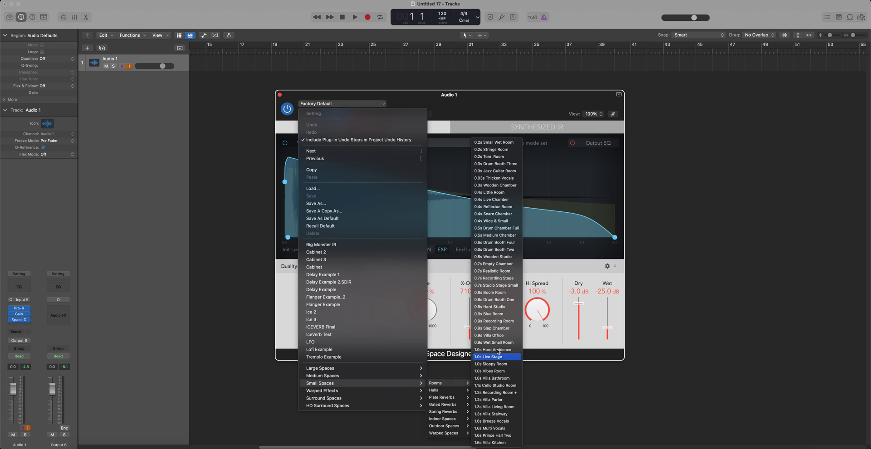
mouse_move(465, 391)
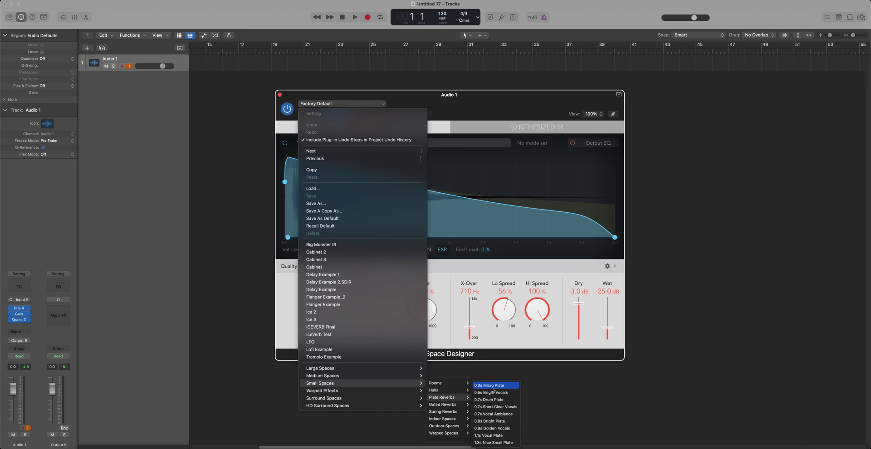
click(493, 384)
Open the impulse response in Impulse Response Utility with the Mono track layout and reposition the utility's window
click(465, 144)
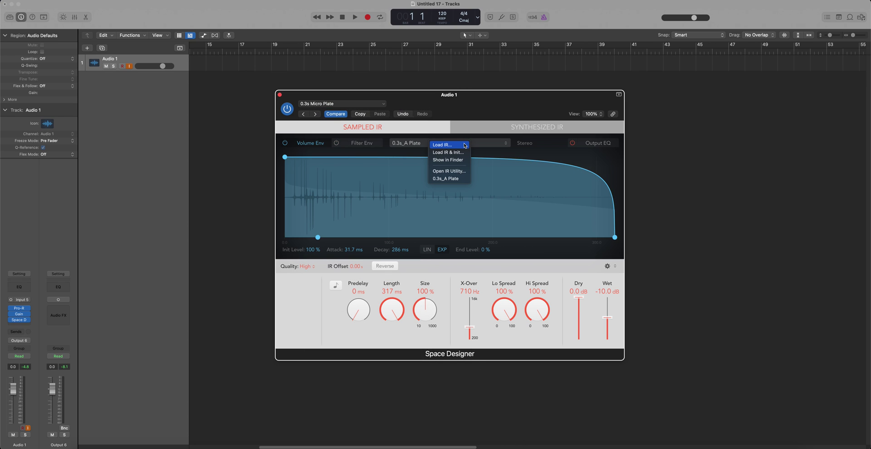
click(464, 173)
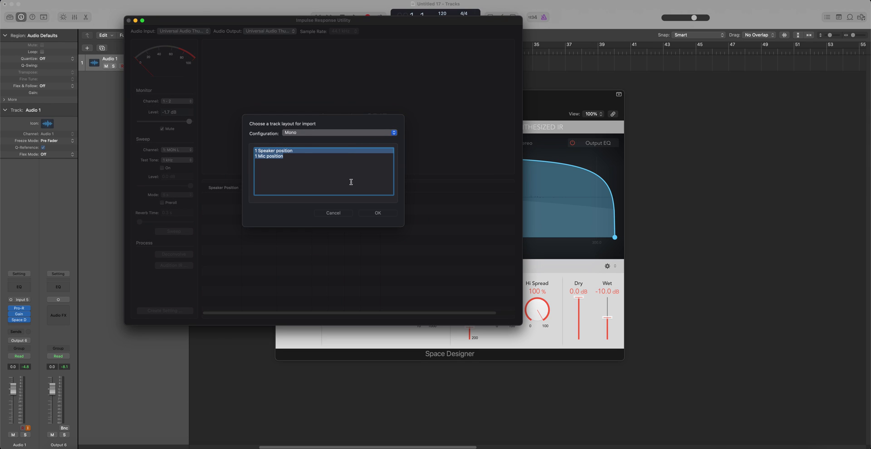
click(377, 213)
drag(299, 21, 439, 87)
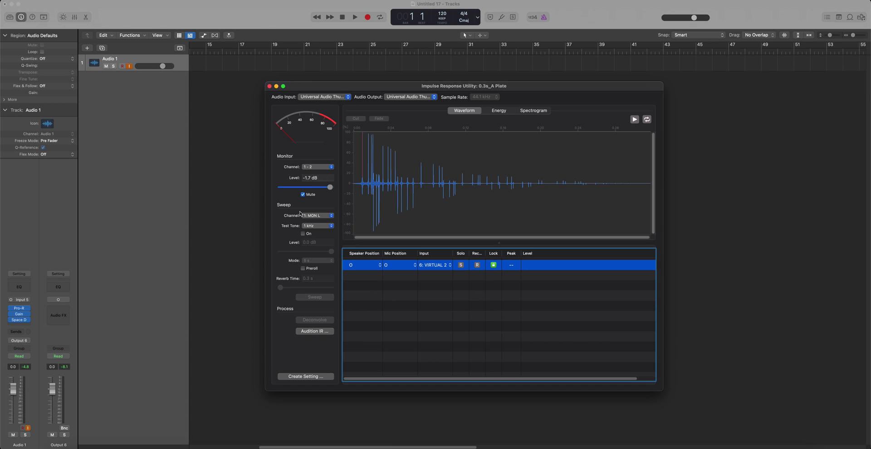
Set the sweep output channel to 5: VIRTUAL 1 and record-enable the track, allowing its existing audio to be cleared
click(321, 217)
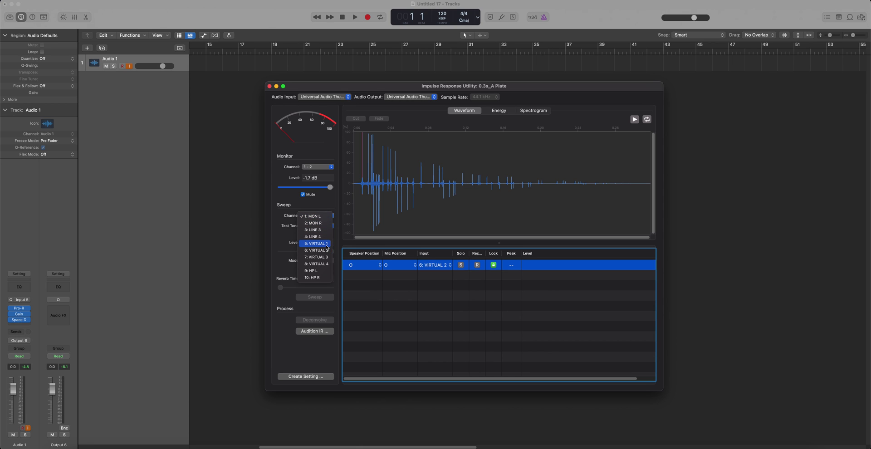
click(327, 244)
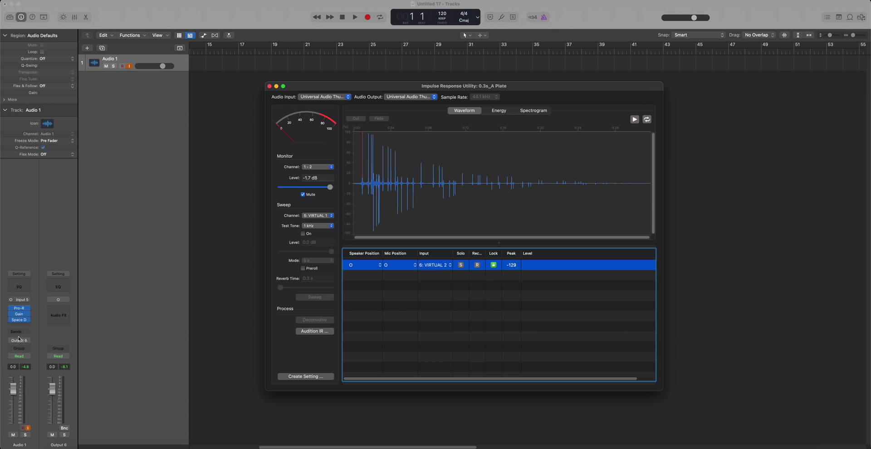
click(477, 265)
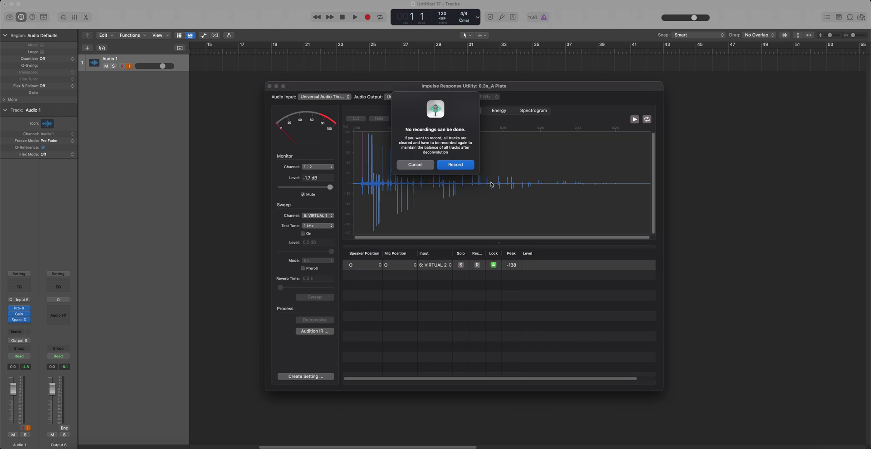
click(455, 164)
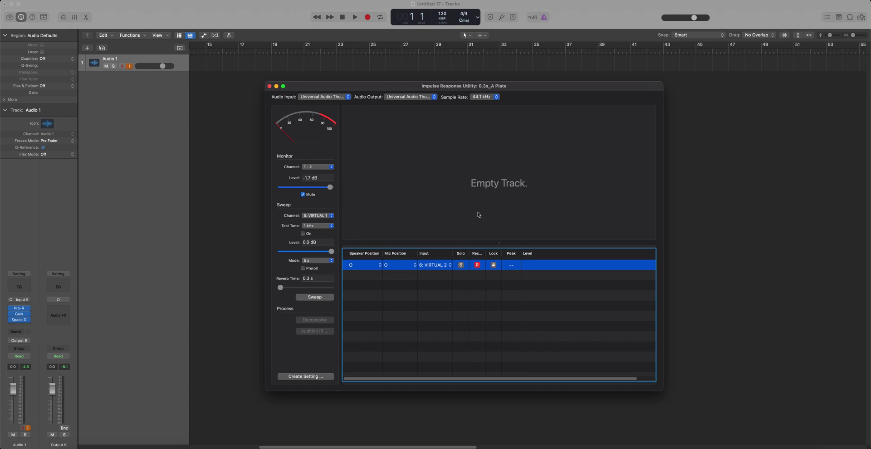
Set the sweep's reverb time to 15.0 s and save the recorded sweep as Reverb Test in the Convolution Examples folder
click(318, 279)
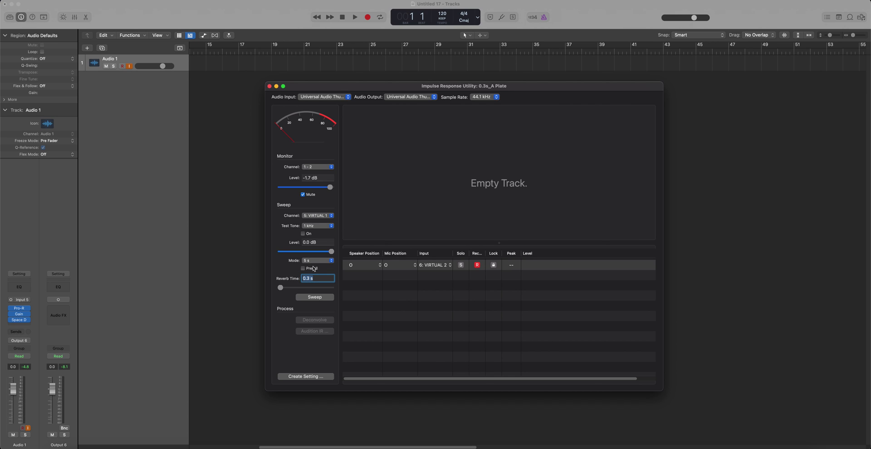
key(Return)
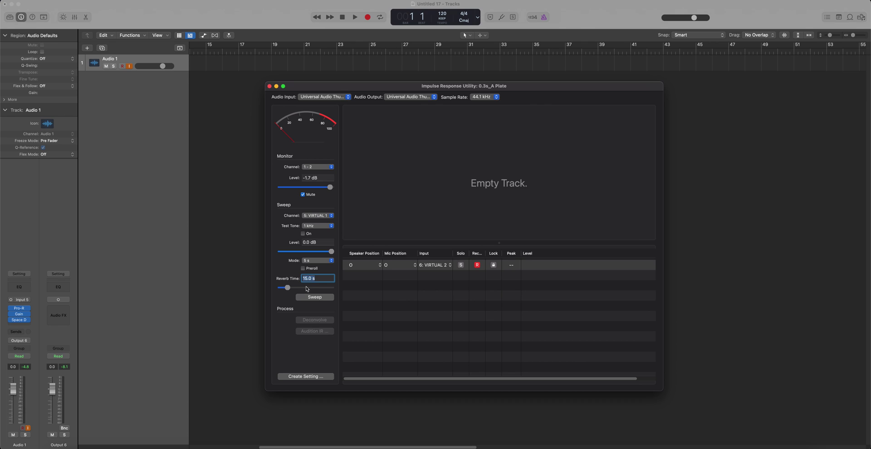
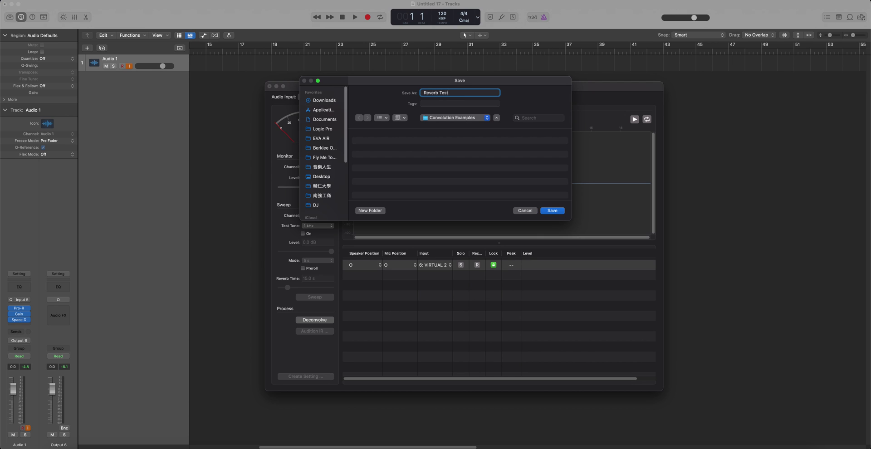
key(Return)
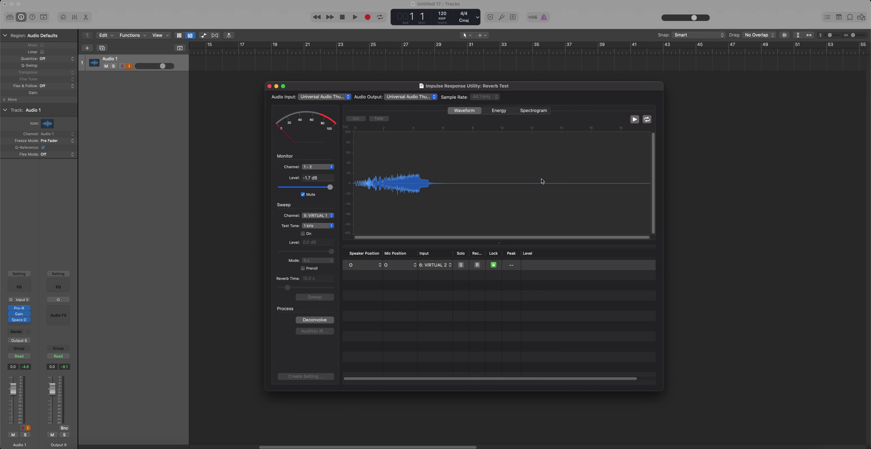
Examine the decay at the end of the recorded sweep's waveform and audition the recording from several points
scroll(498, 183, up, 2)
scroll(436, 206, up, 5)
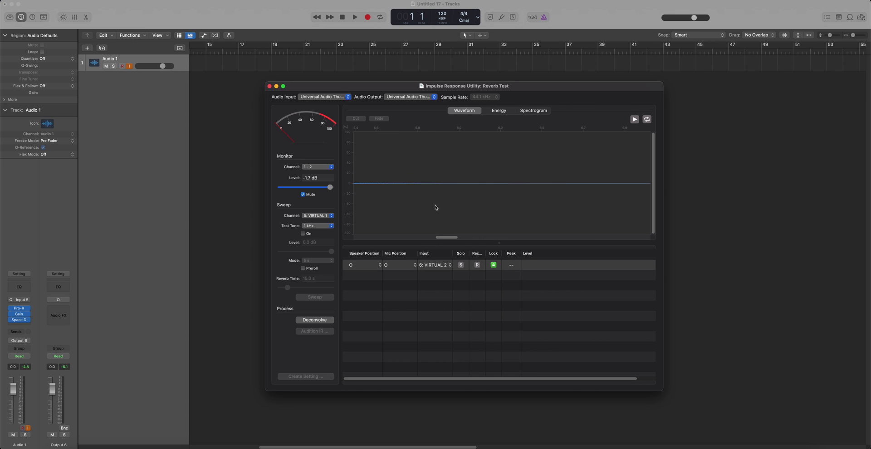
scroll(441, 200, up, 3)
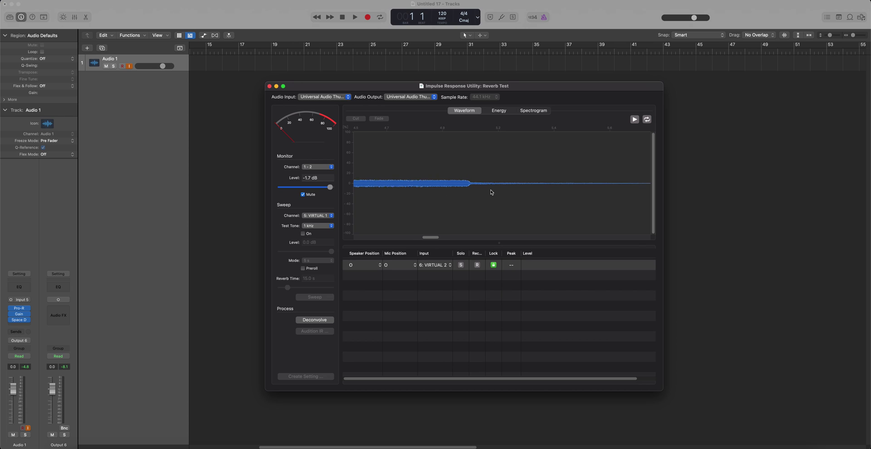
scroll(495, 192, down, 10)
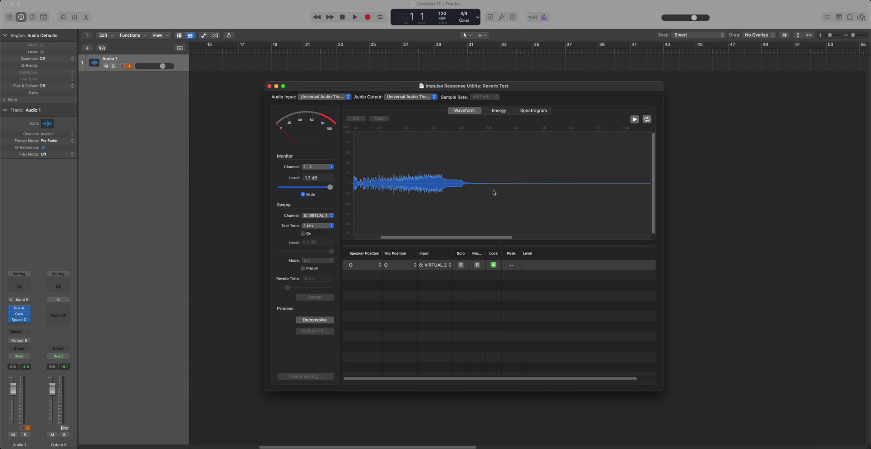
drag(481, 184, 755, 186)
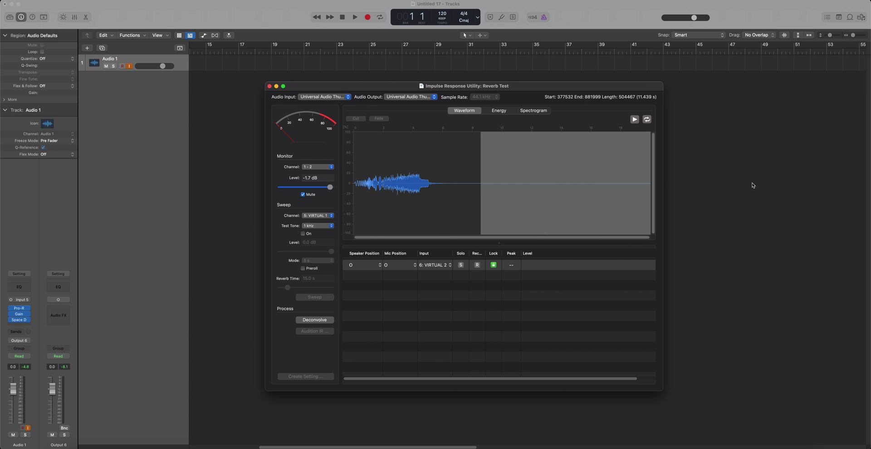
click(465, 166)
click(634, 120)
click(634, 120)
click(358, 132)
click(634, 119)
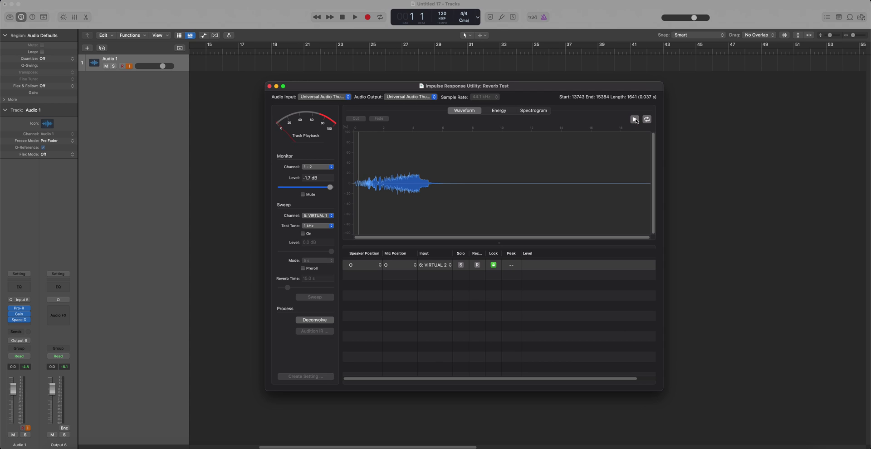
click(395, 189)
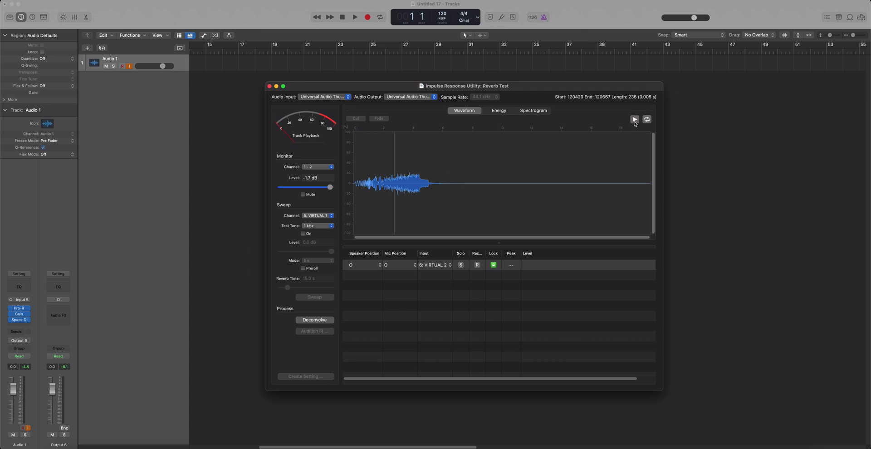
click(400, 204)
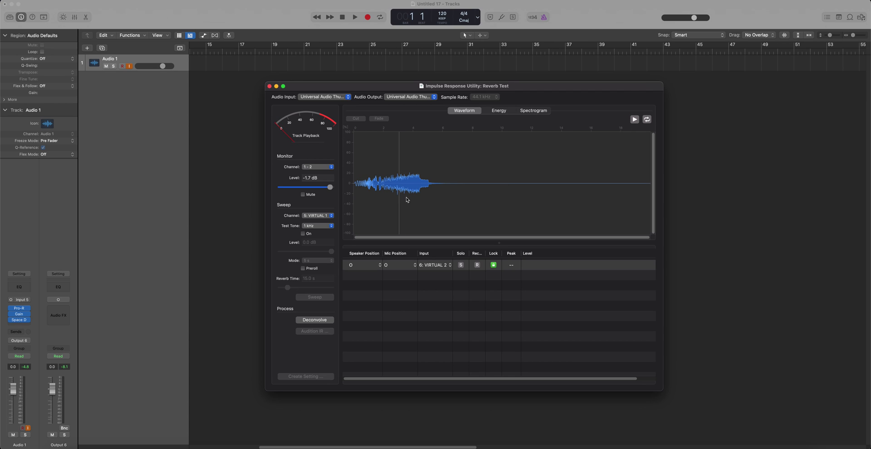
Deconvolve the recorded sweep into an impulse response and inspect the start of its waveform
click(314, 320)
scroll(366, 186, up, 5)
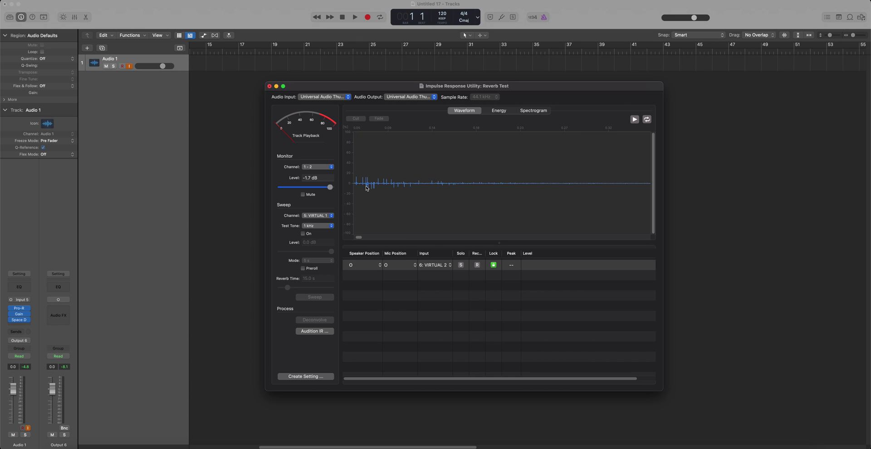
Audition the deconvolved impulse response and inspect the tail of its waveform
scroll(366, 186, down, 3)
click(635, 120)
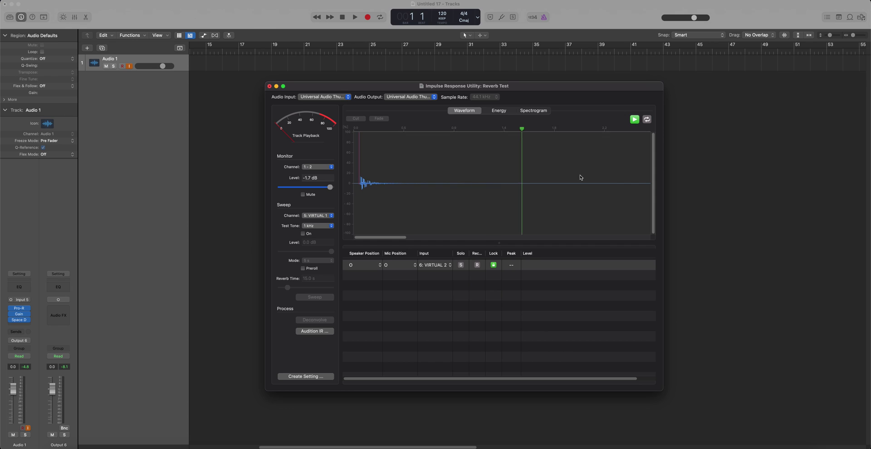
scroll(580, 176, down, 2)
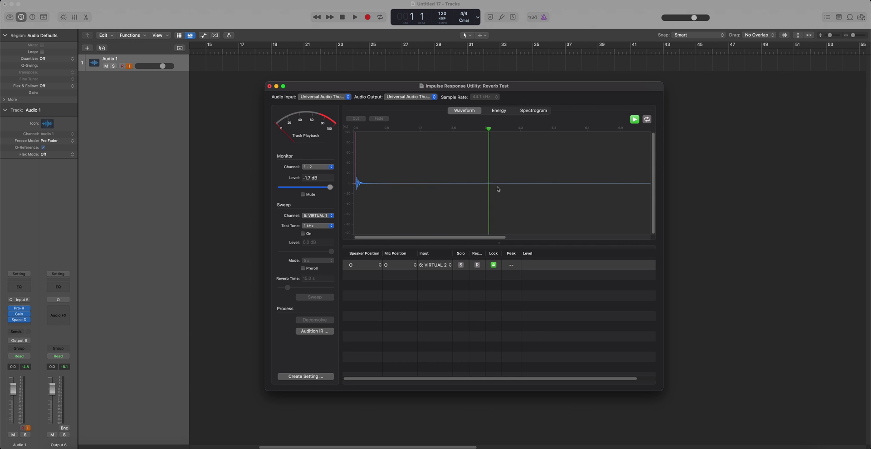
drag(492, 188, 720, 184)
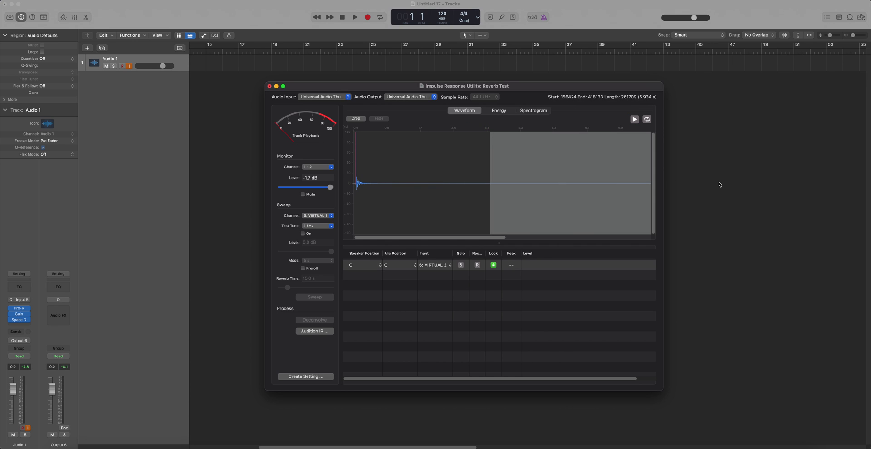
click(356, 119)
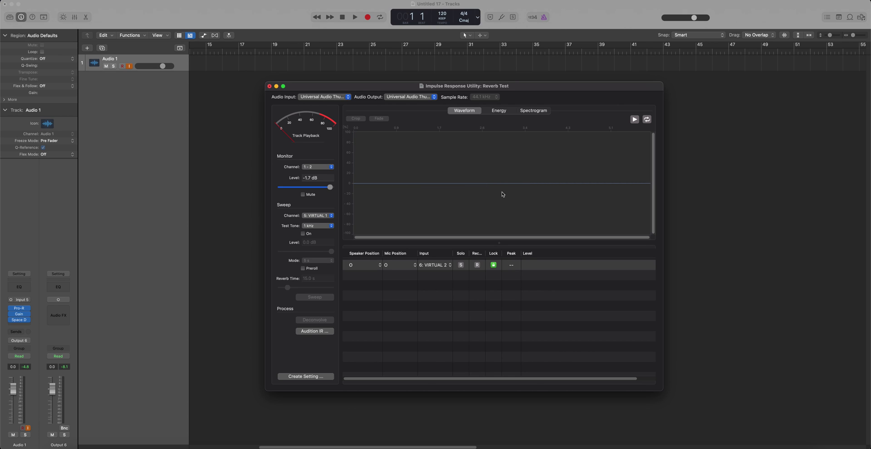
key(super+z)
Cut about 9.8 s of tail from the end of the impulse response waveform
click(451, 190)
drag(456, 186, 862, 202)
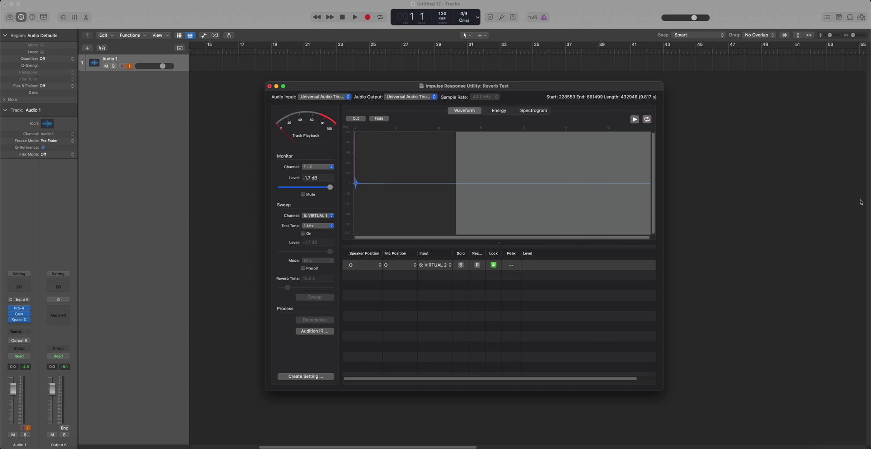
click(357, 119)
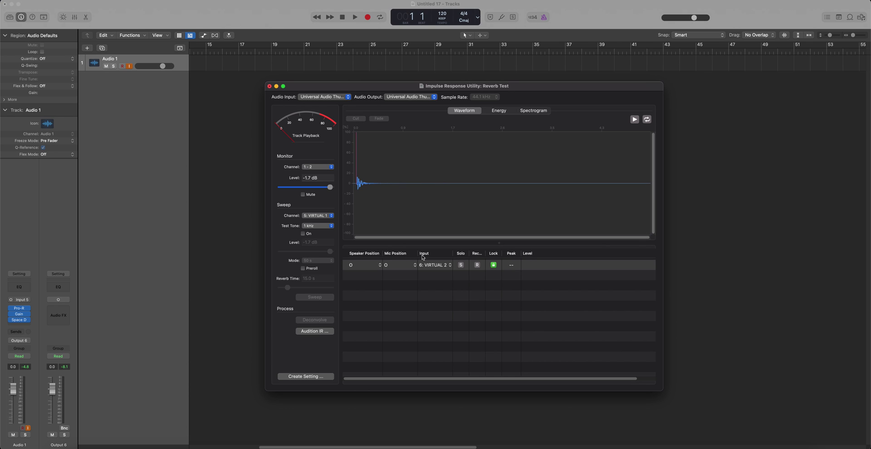
Create a Space Designer setting named Reverb Test from the impulse response
click(308, 380)
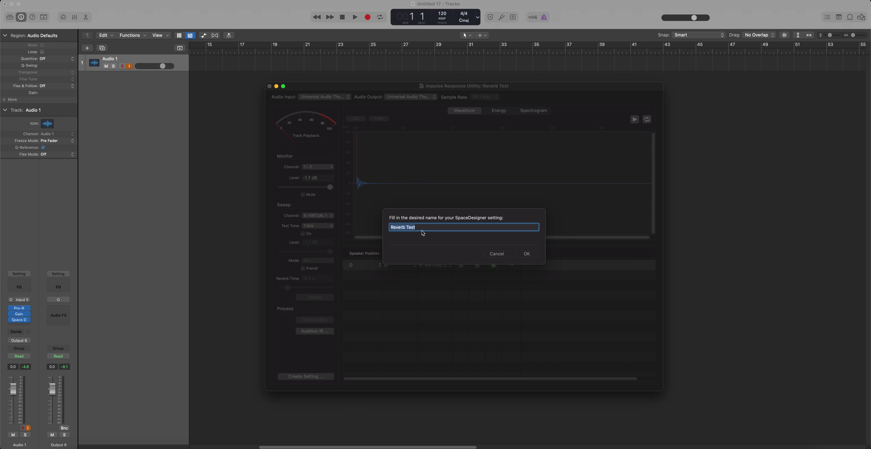
click(527, 254)
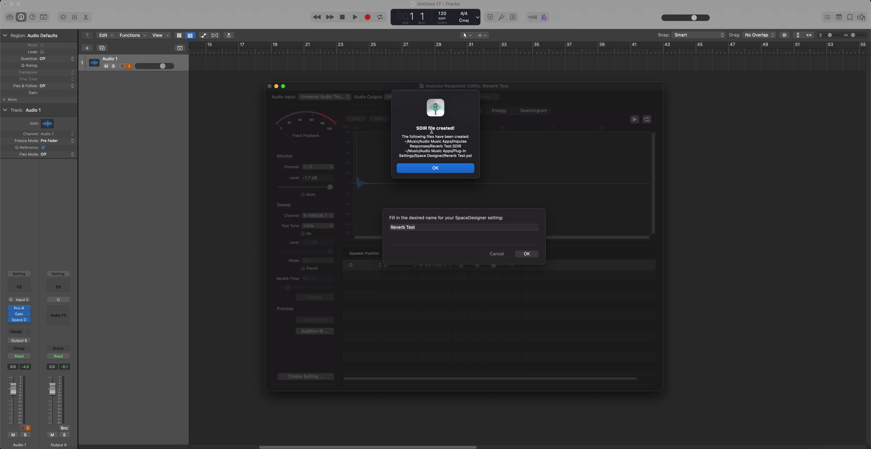
click(453, 171)
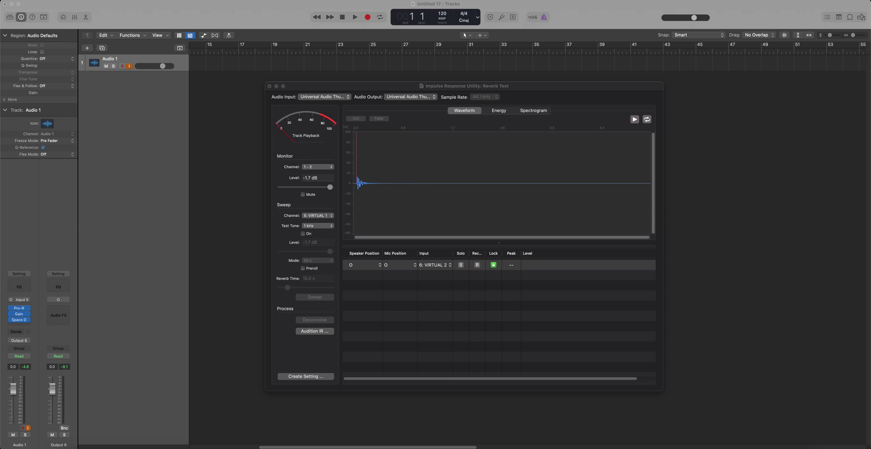
Switch to Finder and move Reverb Test.SDIR from the Audio Music Apps Impulse Responses folder into the Convolution Examples folder
key(shift+Down)
key(shift+Down)
key(shift+Down)
key(shift+Down)
key(shift+Down)
key(shift+Down)
key(shift+Down)
key(shift+Down)
key(shift+Down)
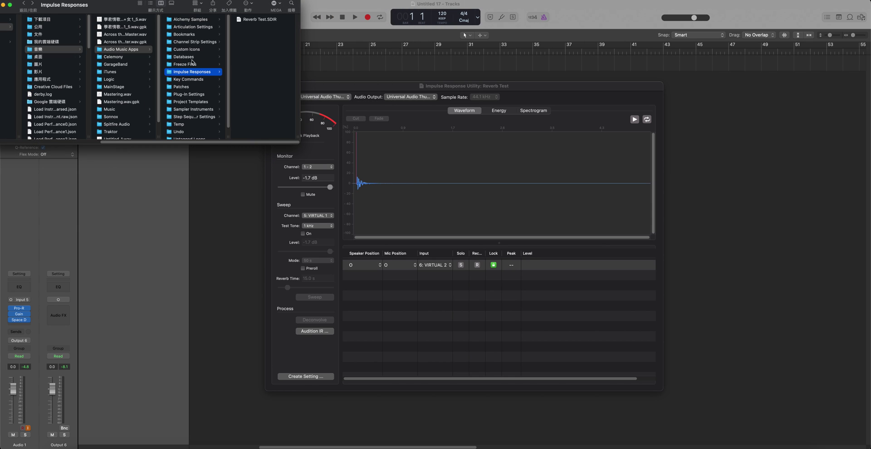
click(251, 20)
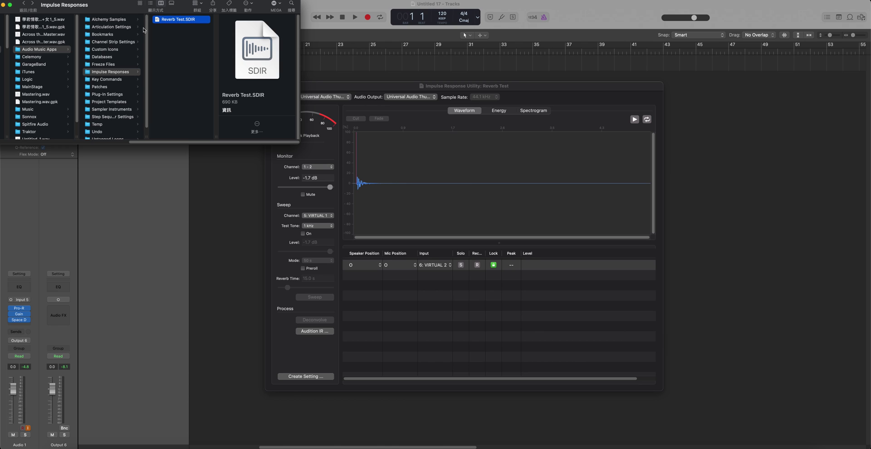
drag(116, 3, 24, 40)
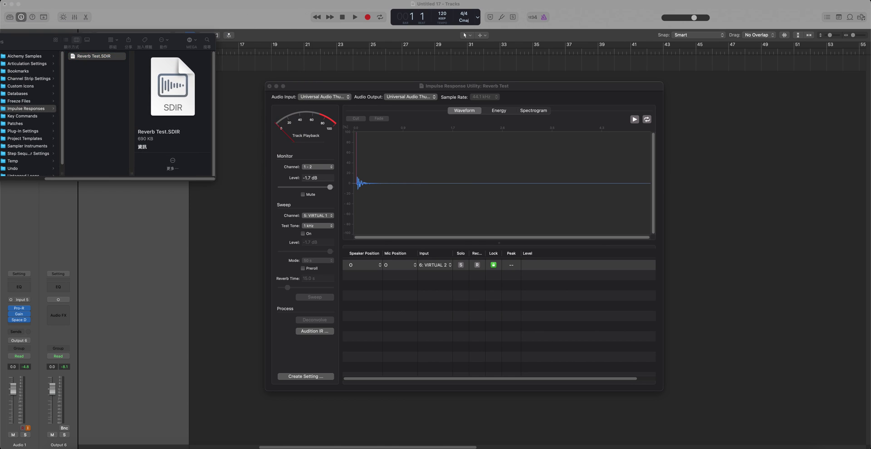
drag(94, 56, 448, 161)
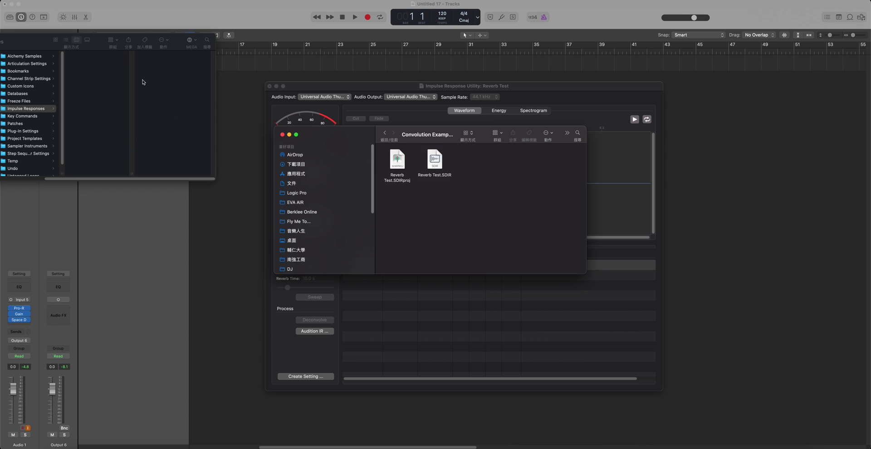
click(50, 59)
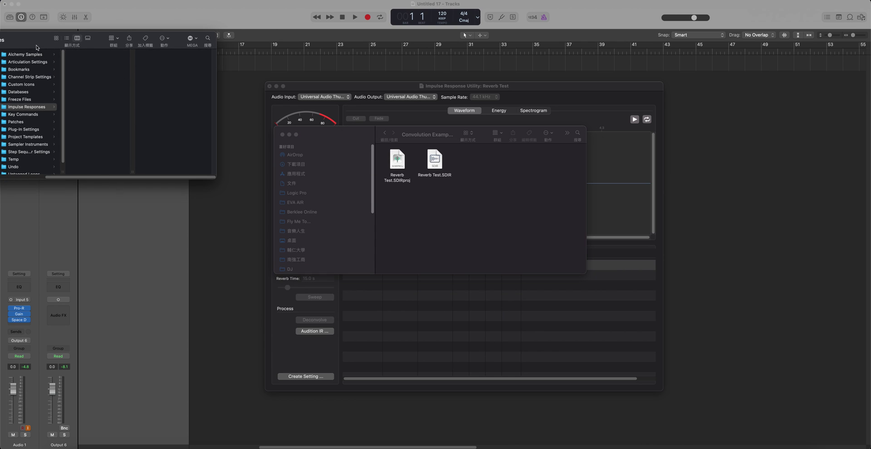
key(super+w)
Duplicate Reverb Test.SDIR and rename the copy Reverb Test.wav, accepting the extension change, and close the folder window
click(420, 173)
key(super+d)
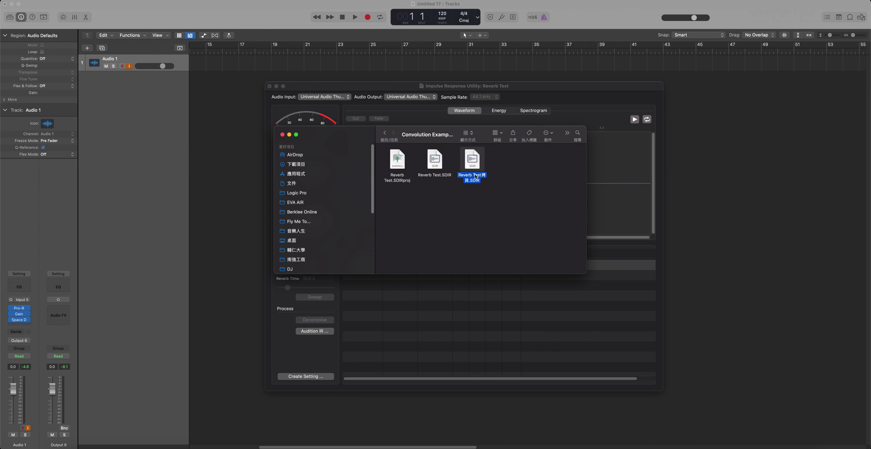
click(476, 182)
text(Reverb Test.wav)
key(Return)
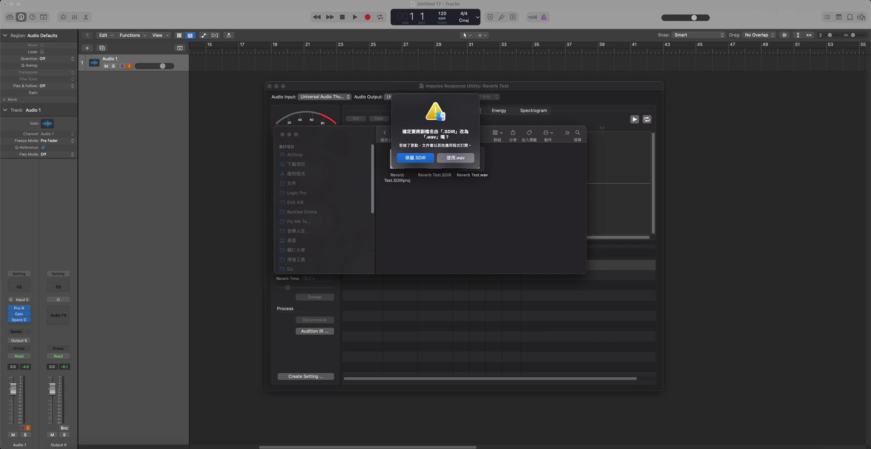
click(472, 159)
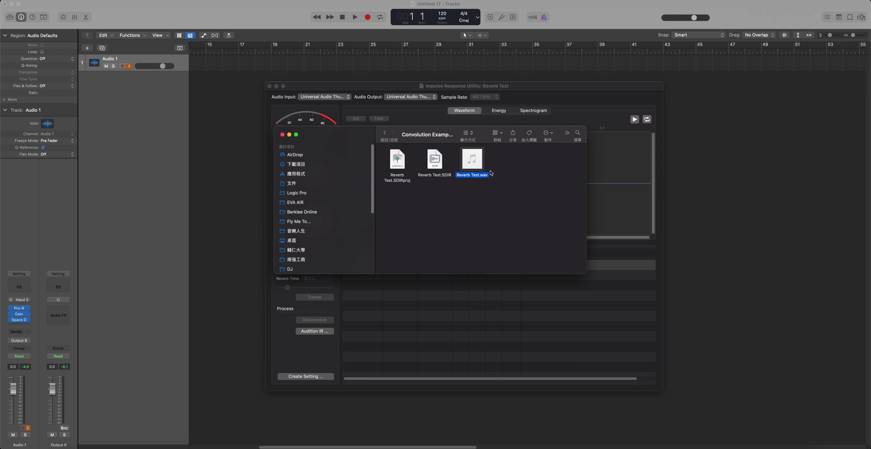
click(431, 165)
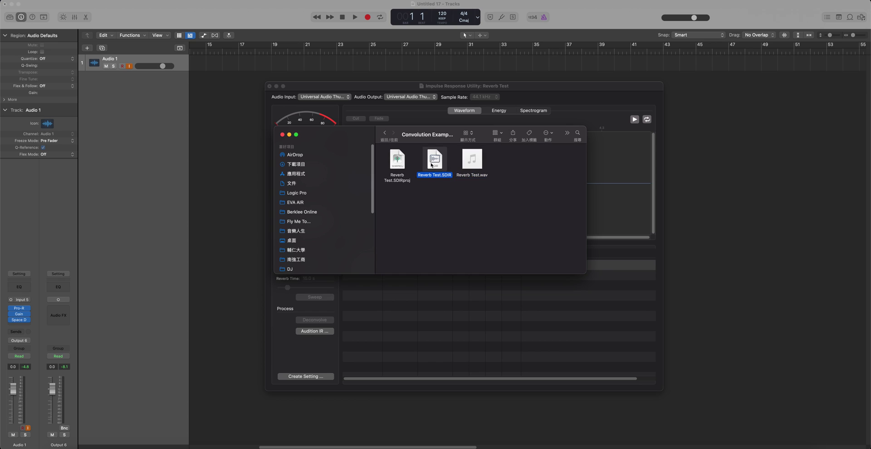
click(282, 134)
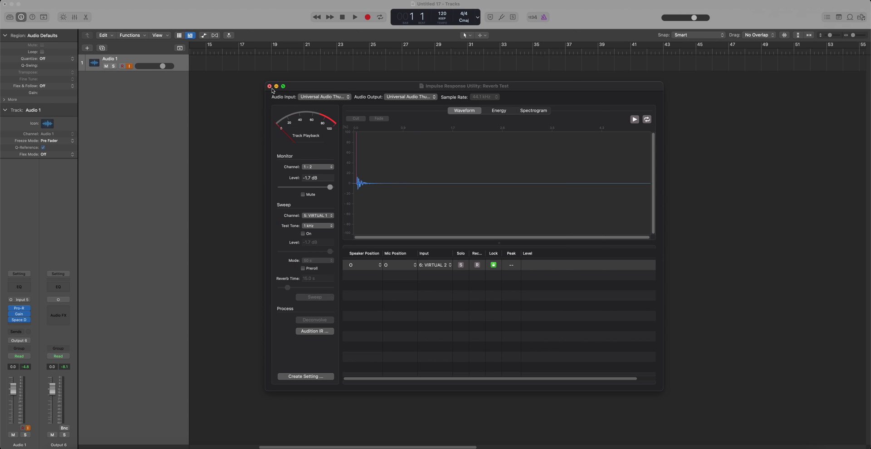
Save the Impulse Response Utility project as Reverb Test in Convolution Examples, replacing the existing project file
key(super+s)
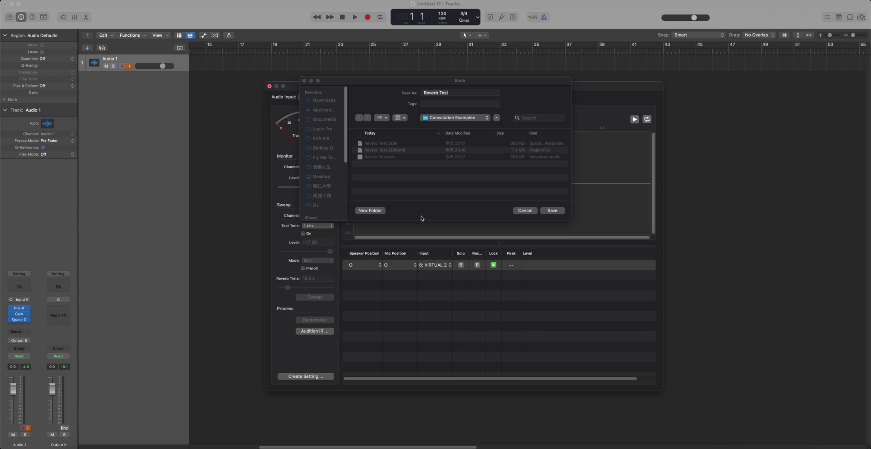
click(562, 210)
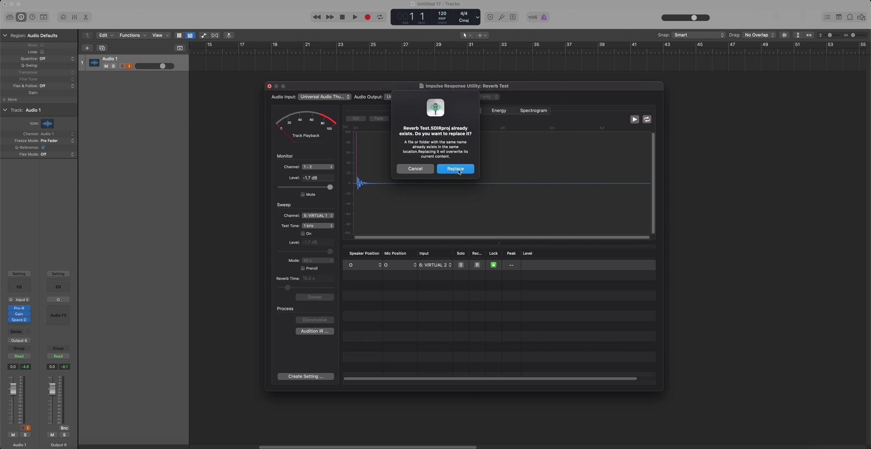
click(458, 171)
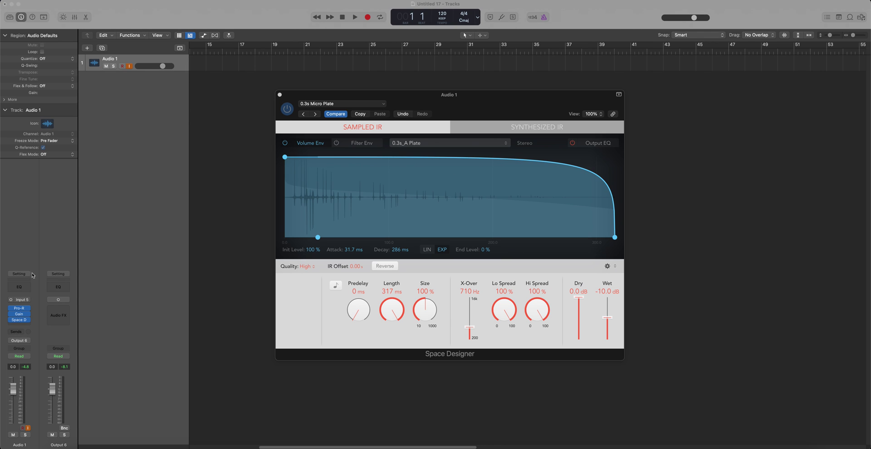
Bypass Pro-R and Gain on Audio 1 and load Reverb Test.SDIR from Convolution Examples as Space Designer's impulse response
click(13, 309)
click(431, 144)
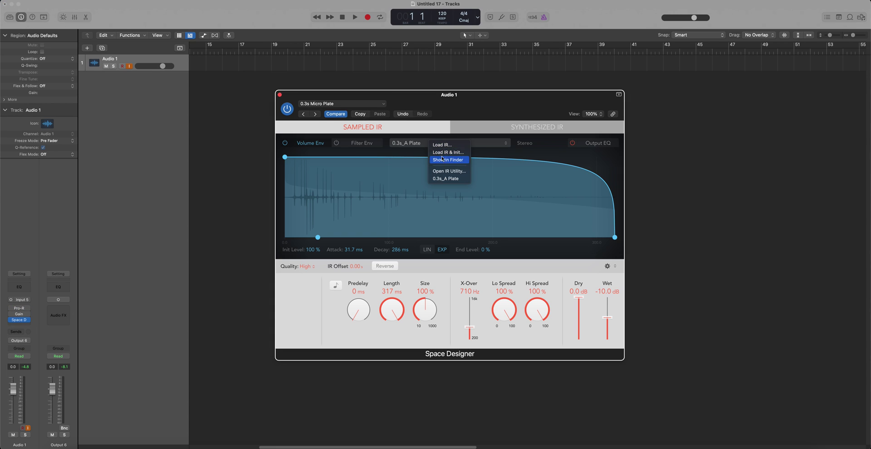
click(473, 139)
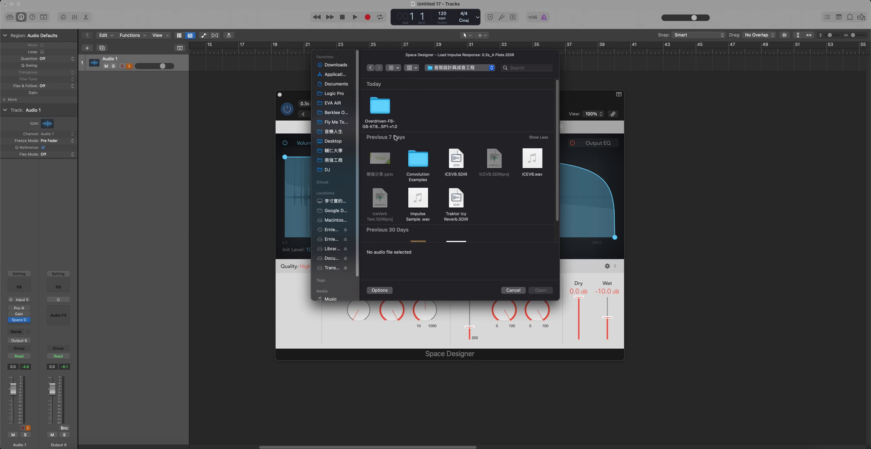
double_click(418, 159)
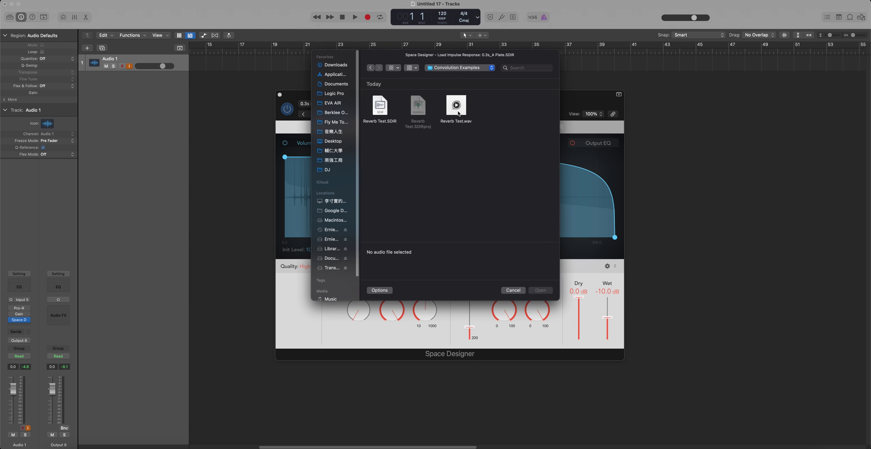
click(381, 108)
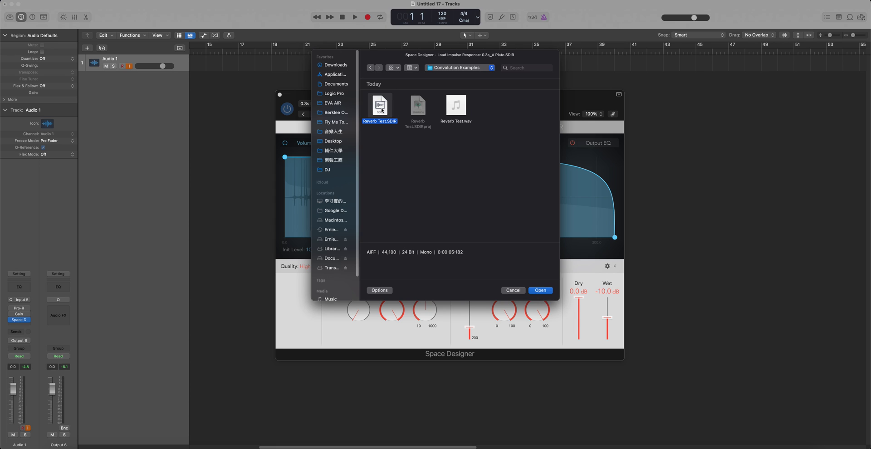
click(542, 290)
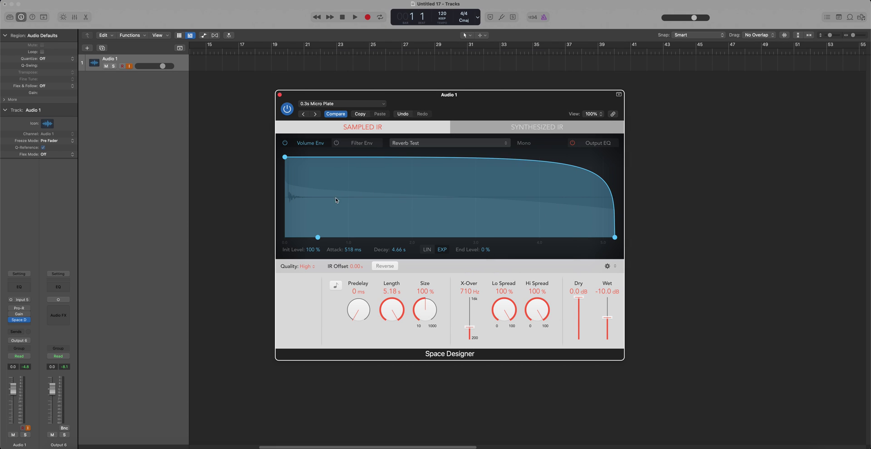
Set Space Designer's wet level to -7.6 dB and switch the Audio 1 channel's input to Input 1
drag(608, 318, 608, 313)
click(21, 300)
mouse_move(43, 324)
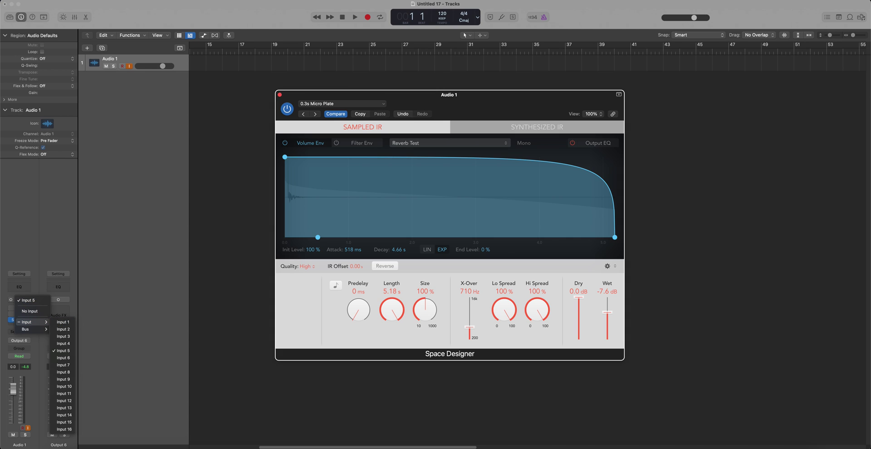
key(Escape)
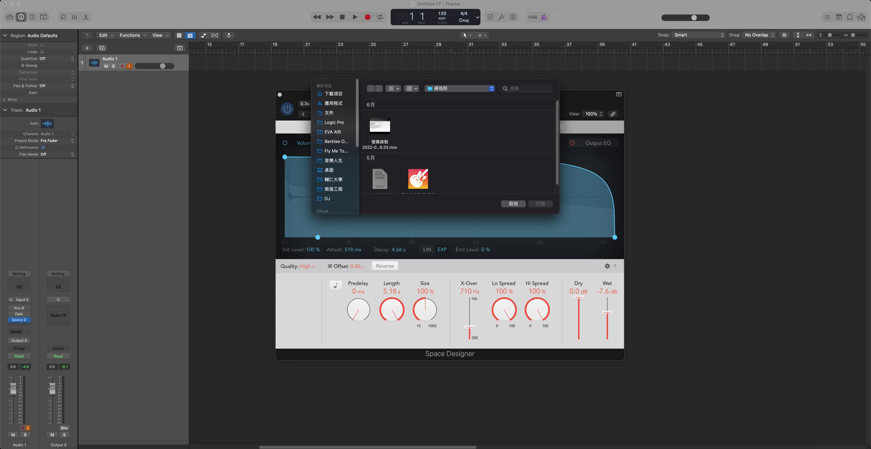
click(514, 204)
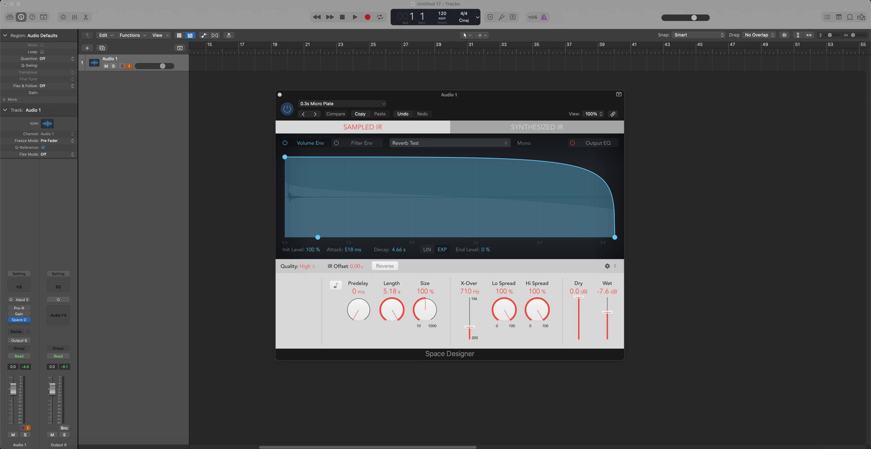
click(26, 300)
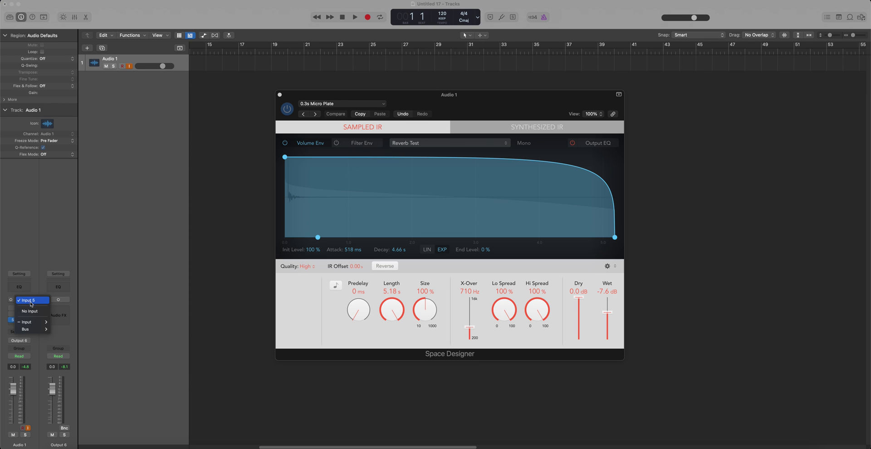
click(63, 322)
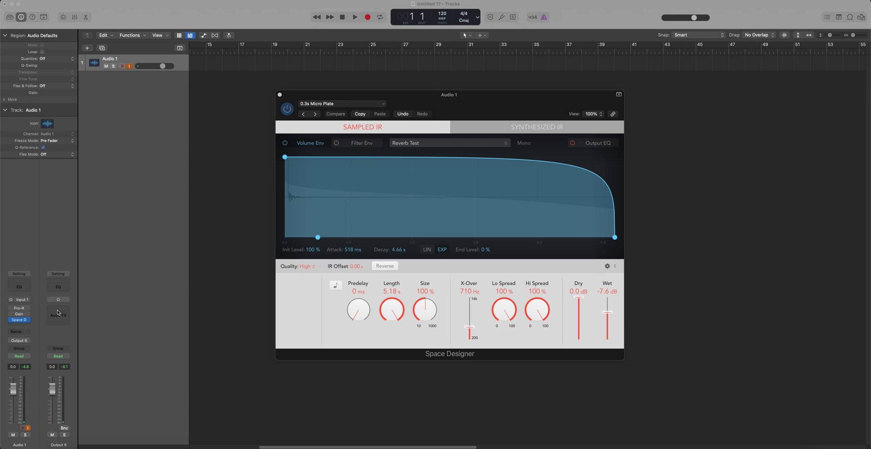